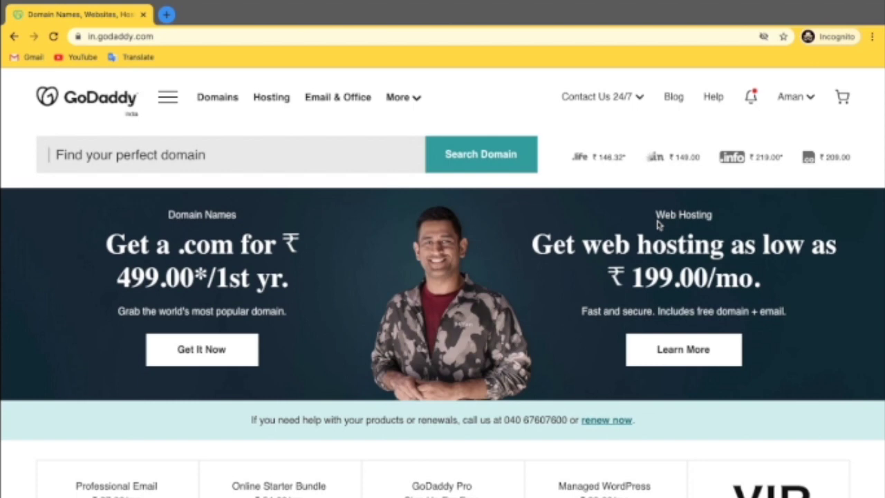
Step: Open the account's product list and go to the management settings of the domain paisakamaneketarike.com
left_click(795, 97)
left_click(551, 315)
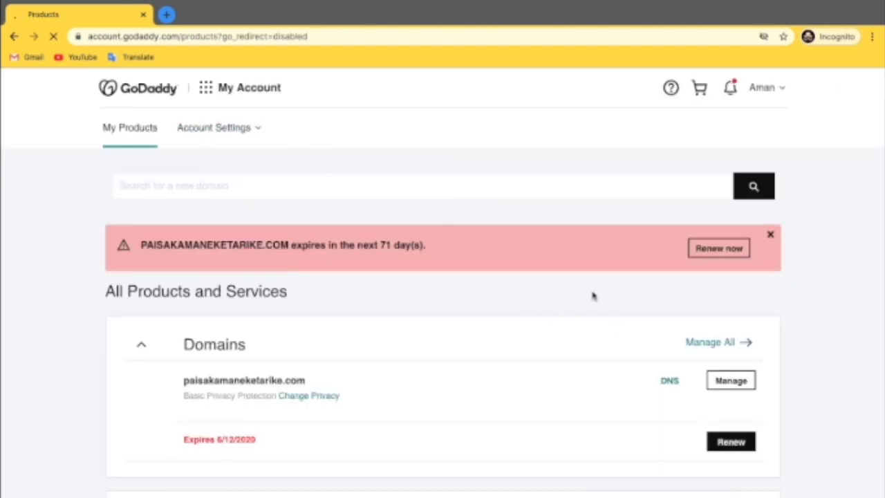
scroll(590, 294, "down", 1)
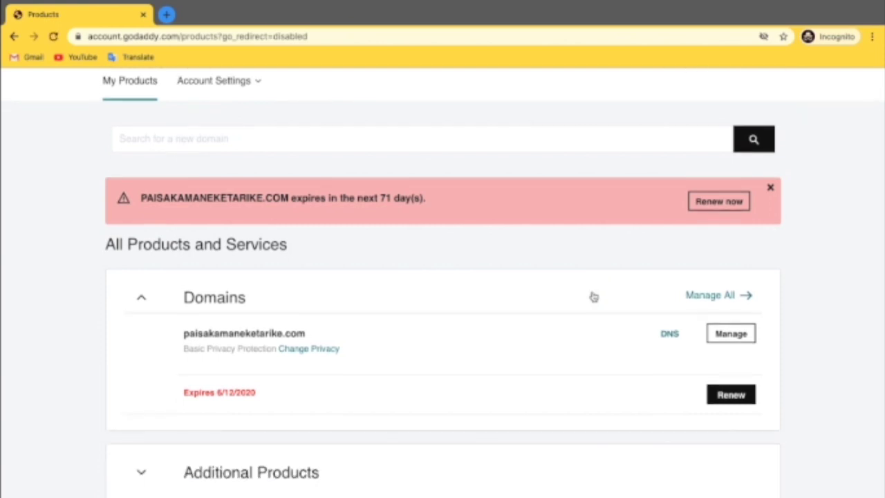
left_click_drag(183, 334, 359, 345)
left_click(436, 356)
left_click(735, 339)
Step: Start a transfer of the domain to another GoDaddy account from its additional settings
scroll(741, 335, "down", 1)
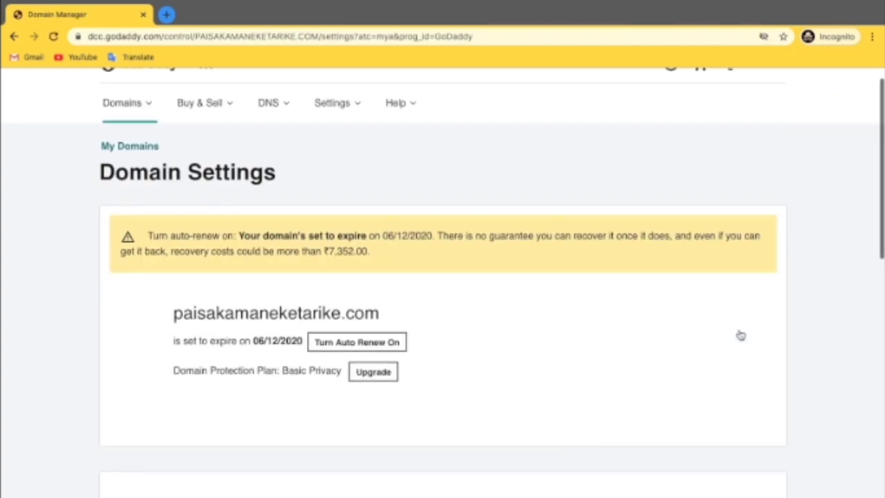
scroll(740, 335, "down", 4)
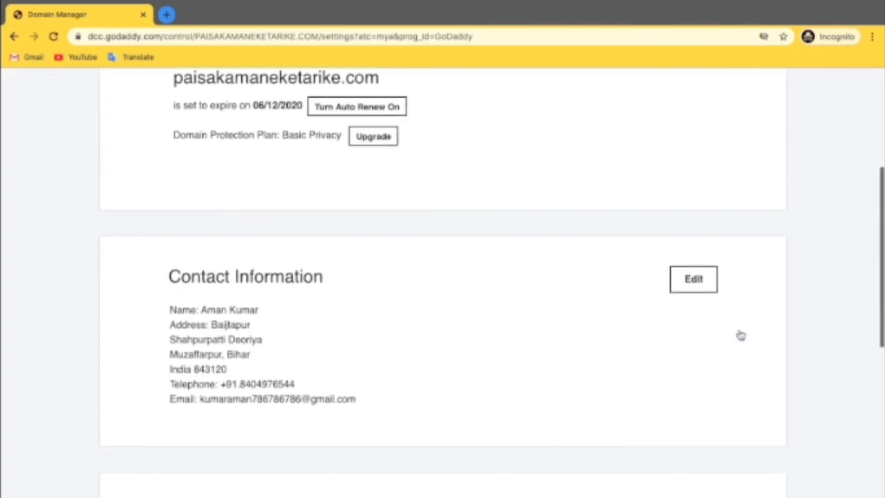
scroll(740, 335, "down", 8)
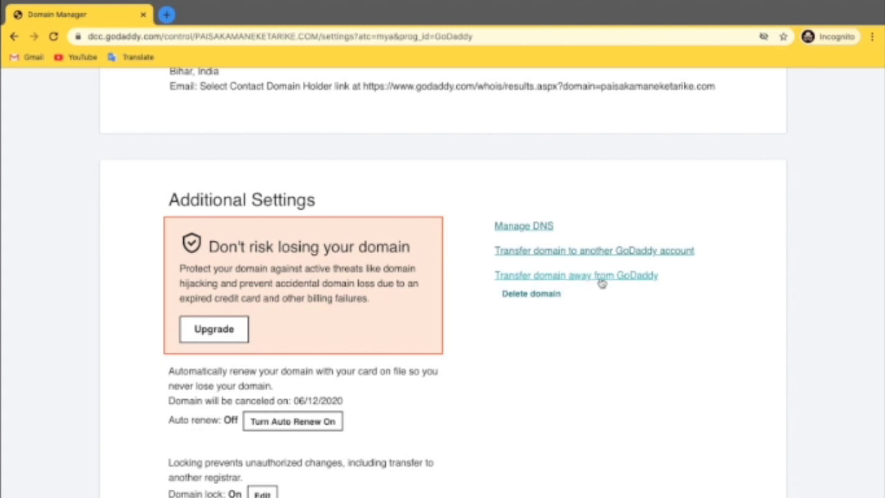
left_click(635, 254)
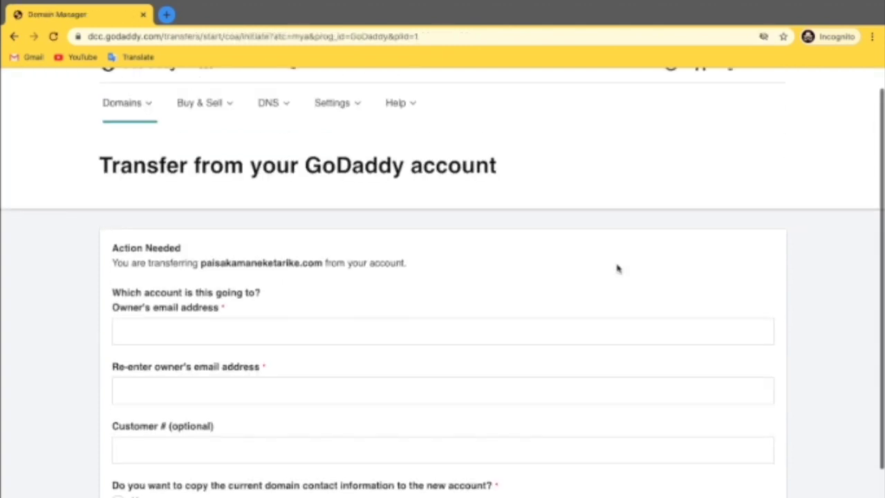
Step: Enter the receiving owner's email address in the transfer form and repeat it for confirmation, leaving the optional customer number blank
scroll(617, 269, "down", 2)
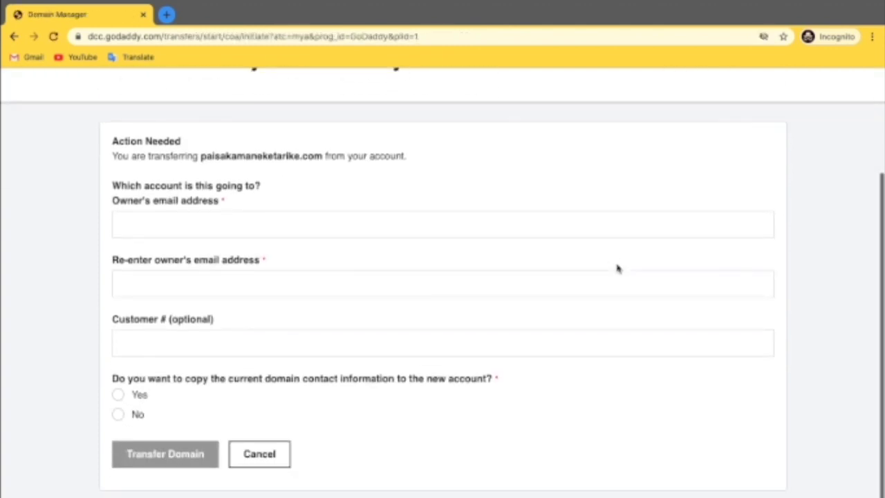
left_click(280, 231)
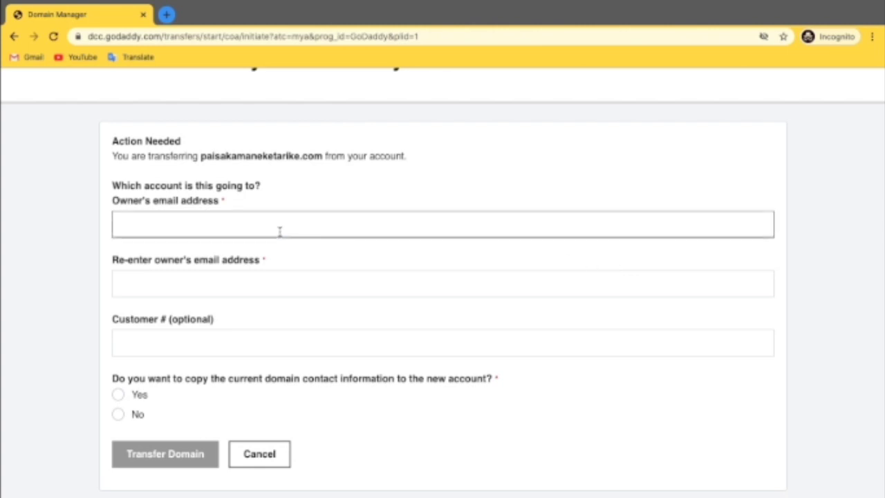
left_click(192, 291)
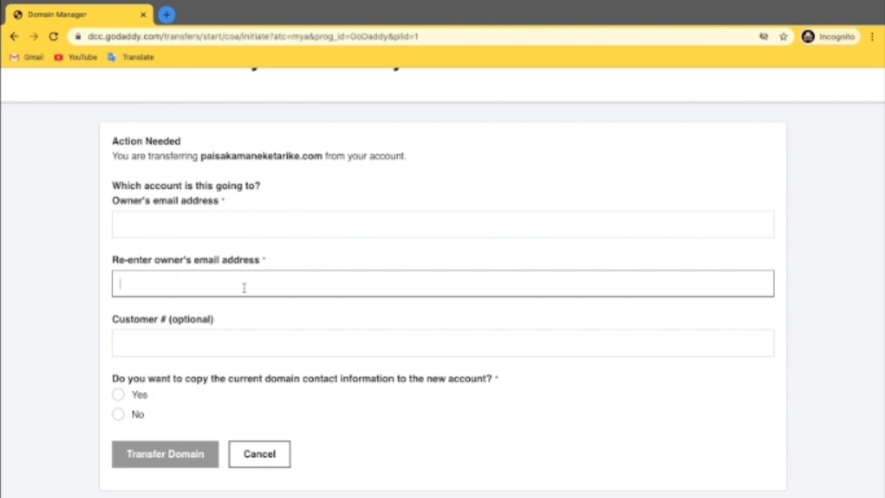
left_click(219, 235)
left_click(207, 286)
left_click(153, 347)
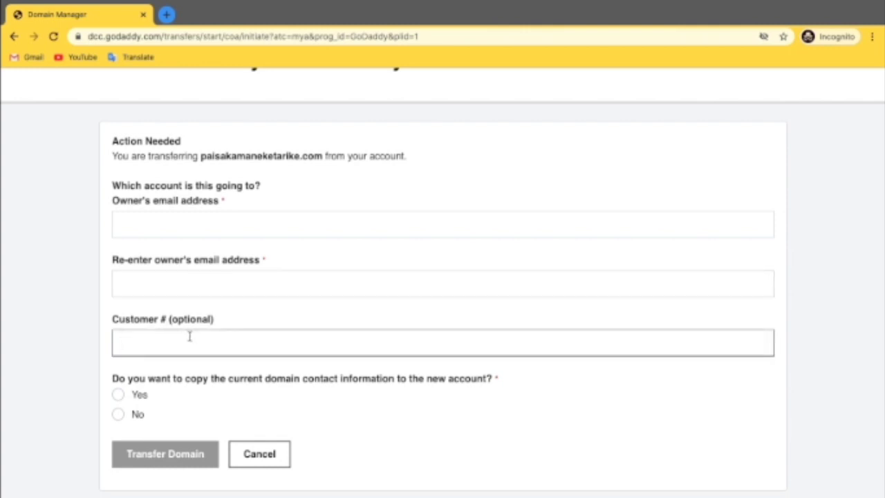
left_click_drag(223, 316, 166, 322)
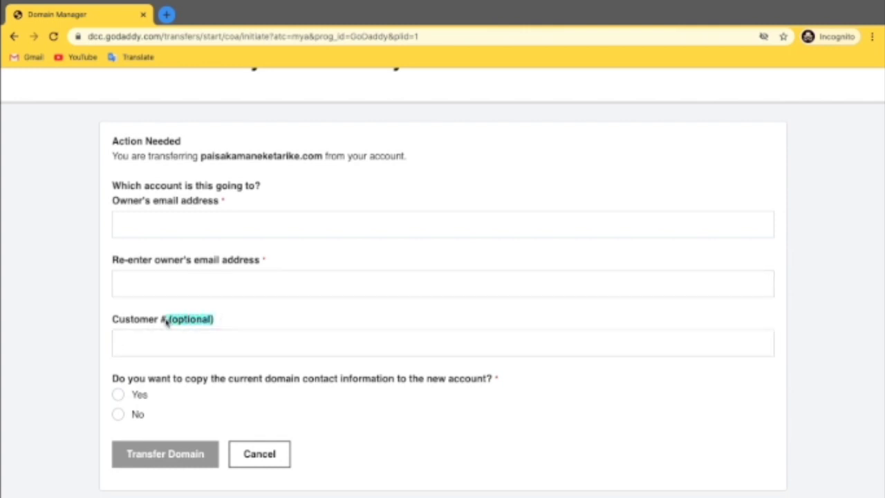
left_click(195, 341)
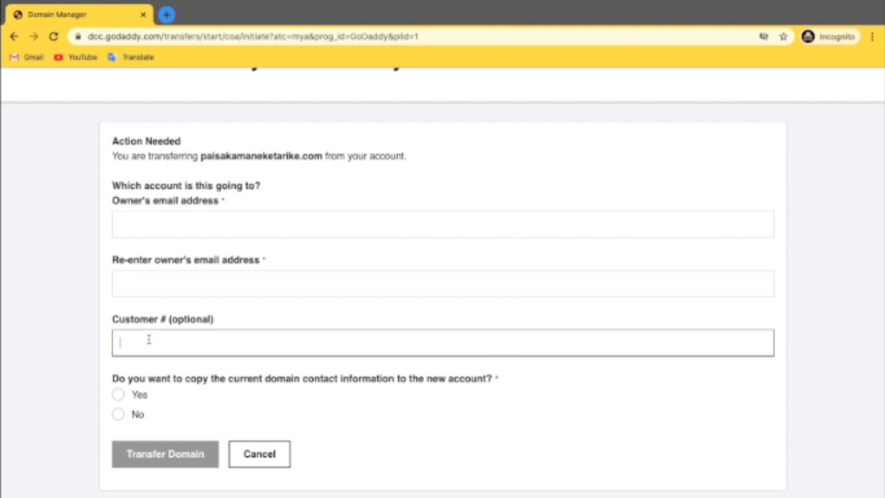
left_click(241, 229)
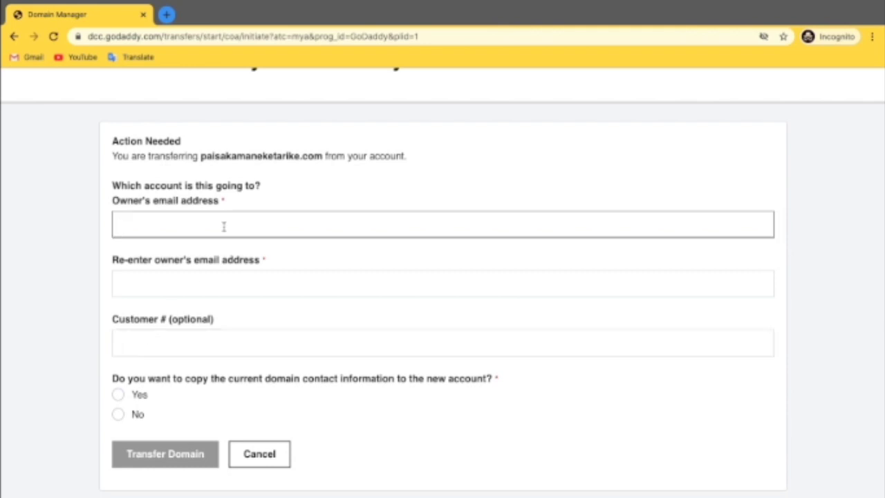
left_click(191, 283)
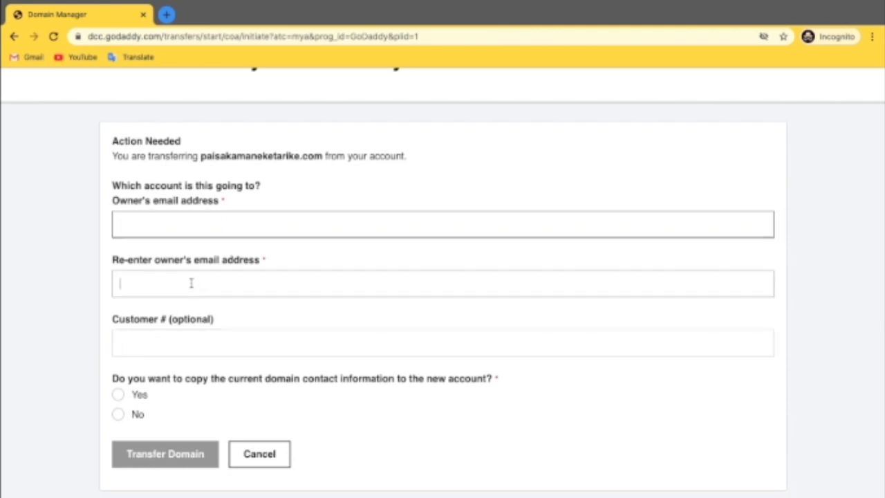
left_click(181, 228)
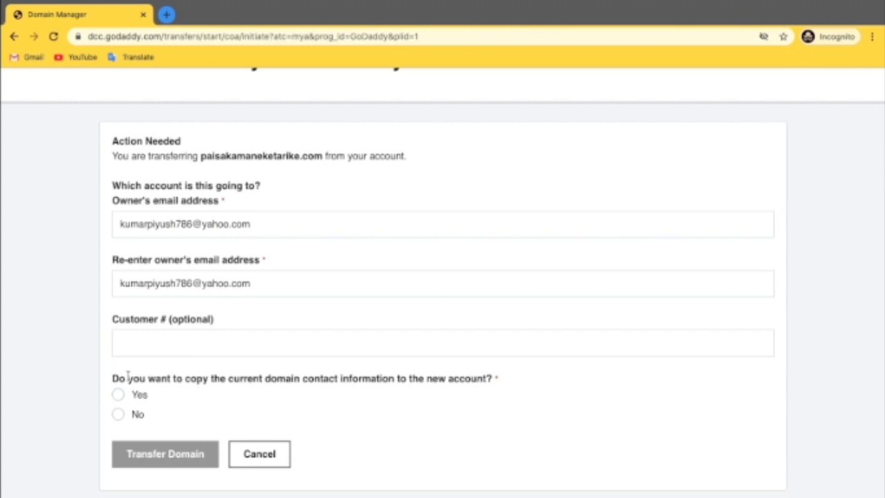
Step: Choose No for copying the current domain contact information to the new account and submit the domain transfer
left_click_drag(112, 378, 502, 383)
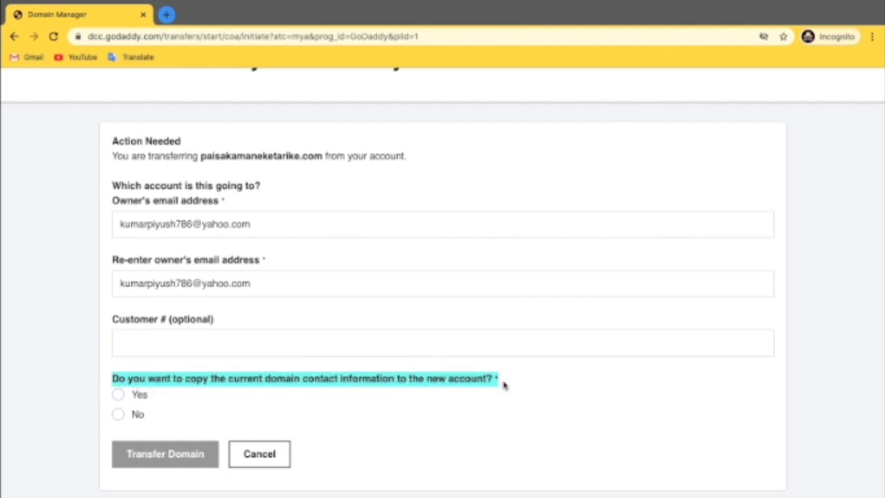
left_click(533, 383)
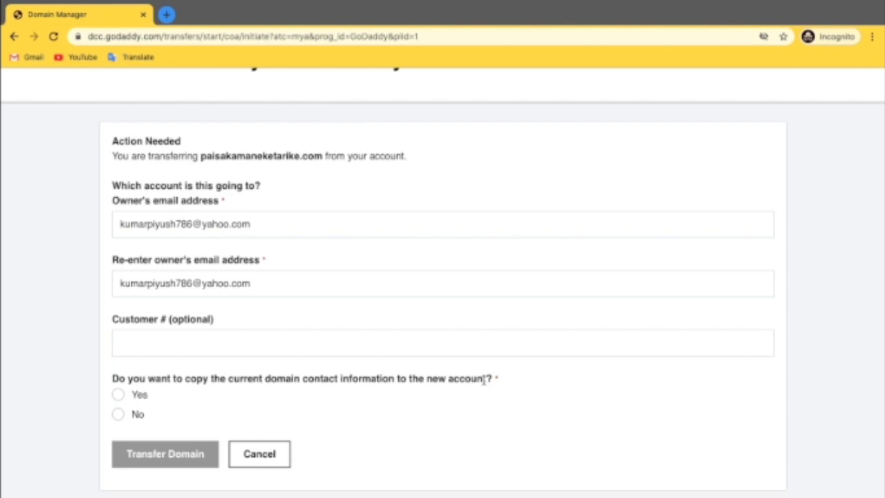
left_click(118, 415)
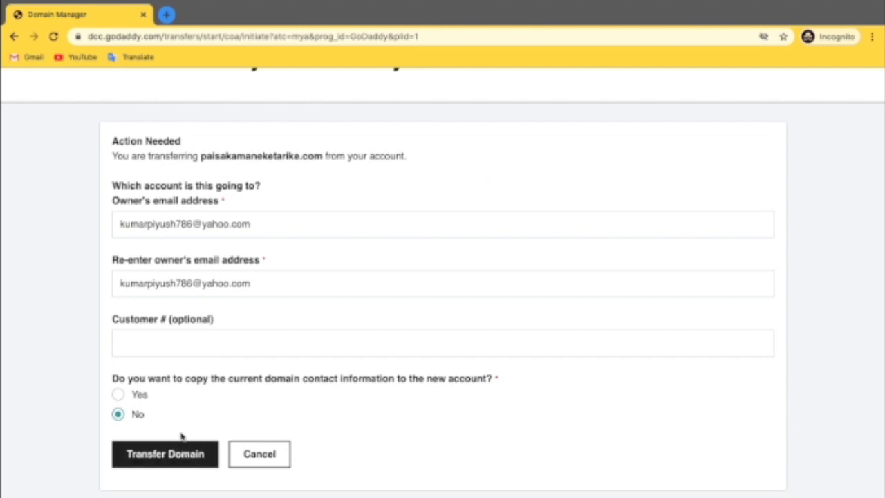
left_click(167, 456)
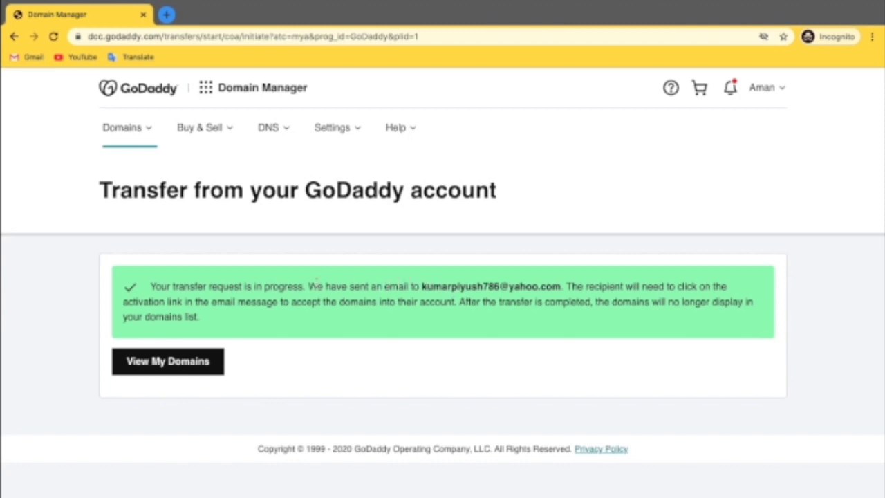
left_click_drag(309, 285, 745, 318)
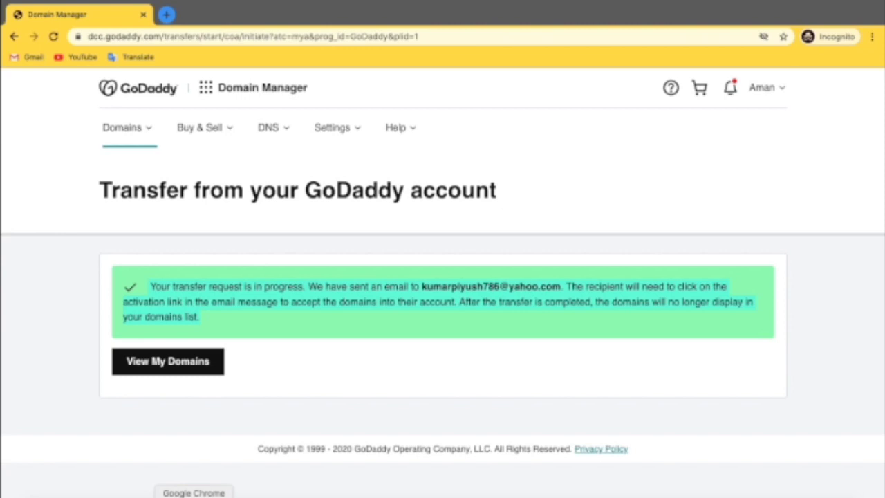
Step: Switch to the recipient's Yahoo Mail window, enlarge it, and open the GoDaddy email about pending changes to the domain account
right_click(193, 494)
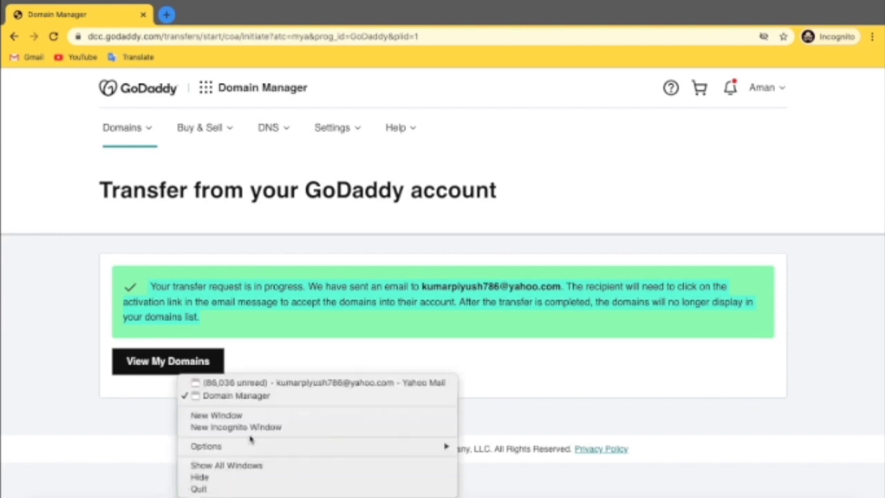
left_click(301, 382)
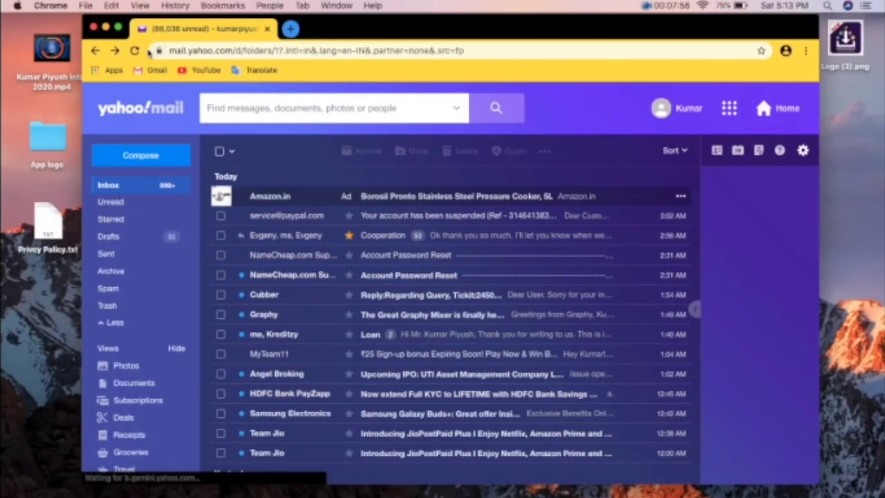
left_click(119, 29)
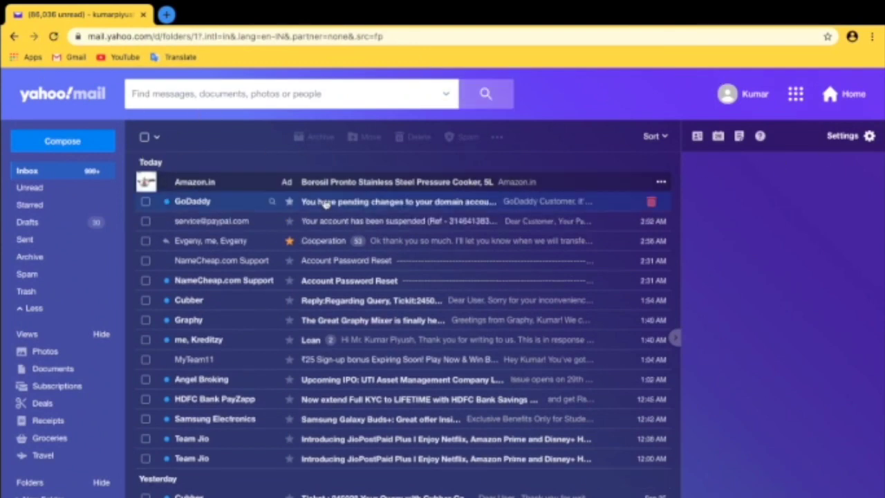
left_click(427, 204)
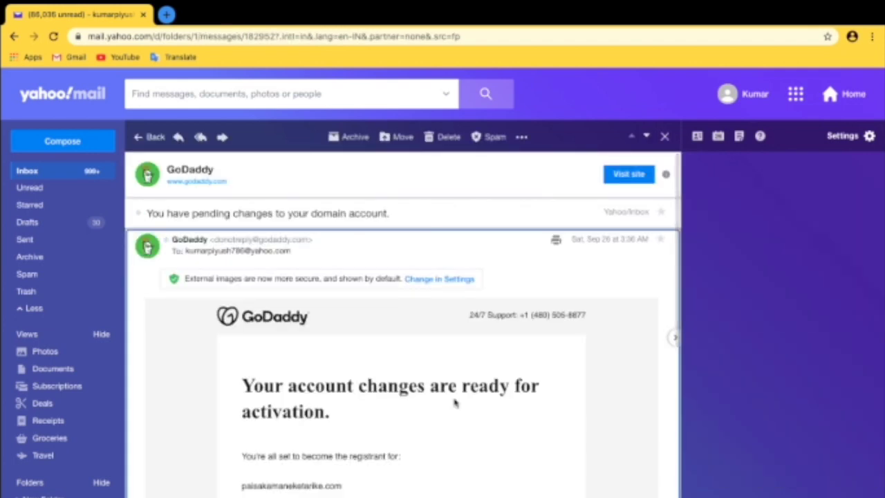
Step: Activate the account changes for paisakamaneketarike.com from the email and accept the transfer into the recipient's GoDaddy account
scroll(444, 448, "down", 3)
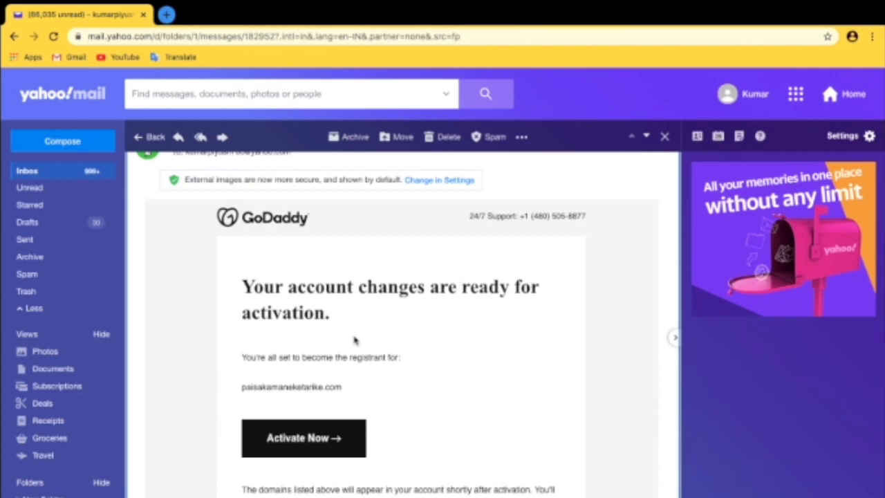
scroll(317, 449, "down", 3)
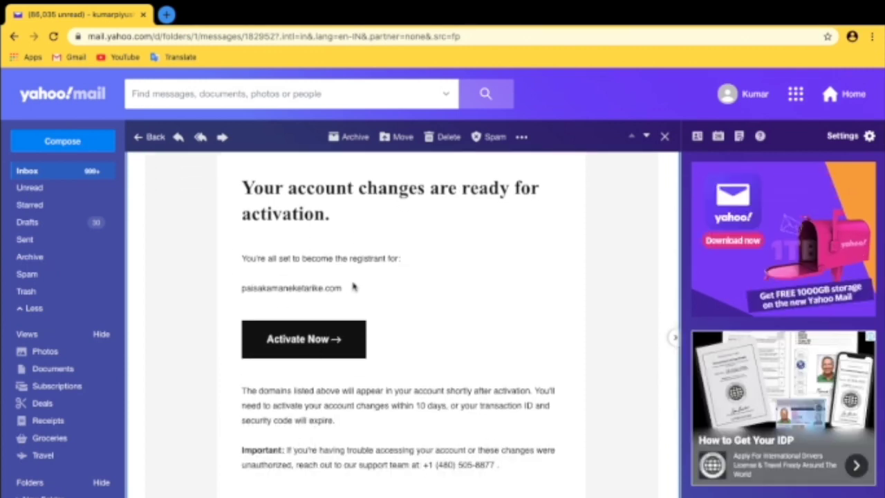
left_click_drag(352, 288, 238, 293)
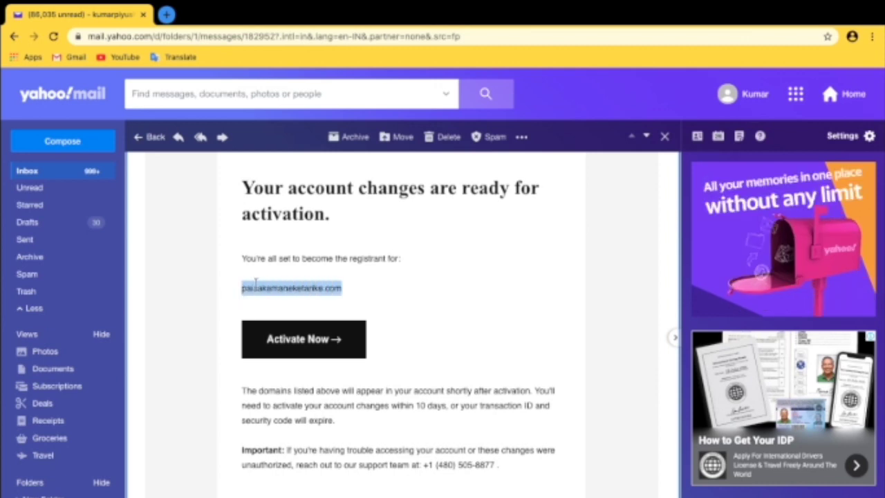
left_click(368, 290)
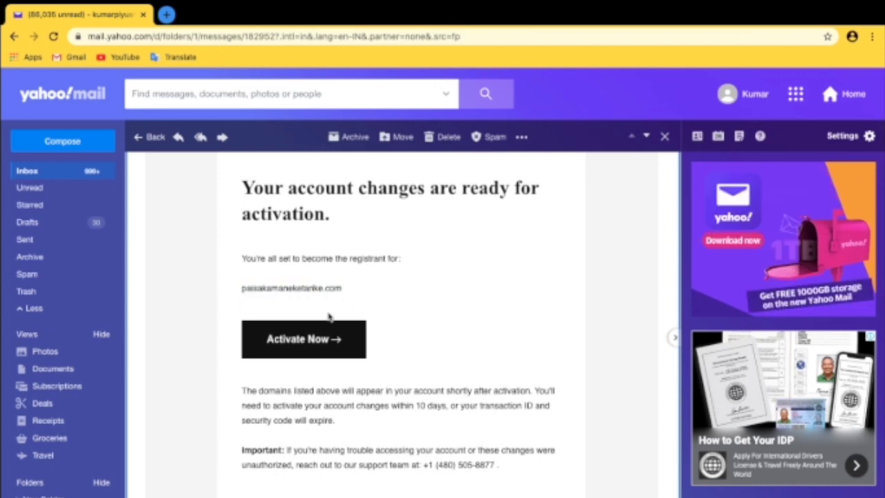
left_click(299, 346)
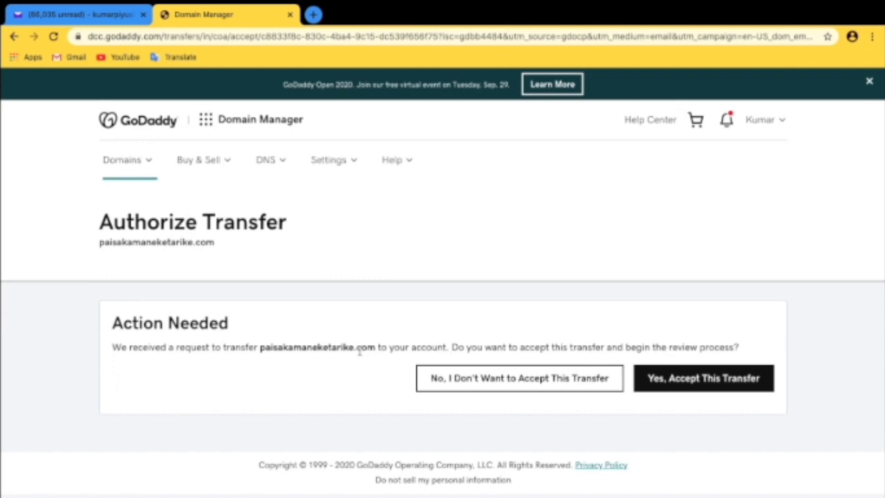
left_click(694, 385)
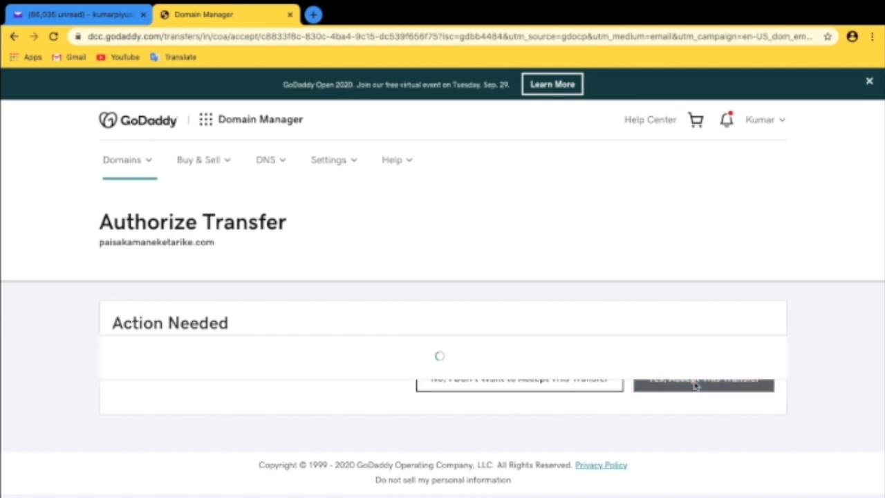
Step: Complete the registrant's contact details with the authorization certified, and use them for all contact types
scroll(438, 404, "down", 3)
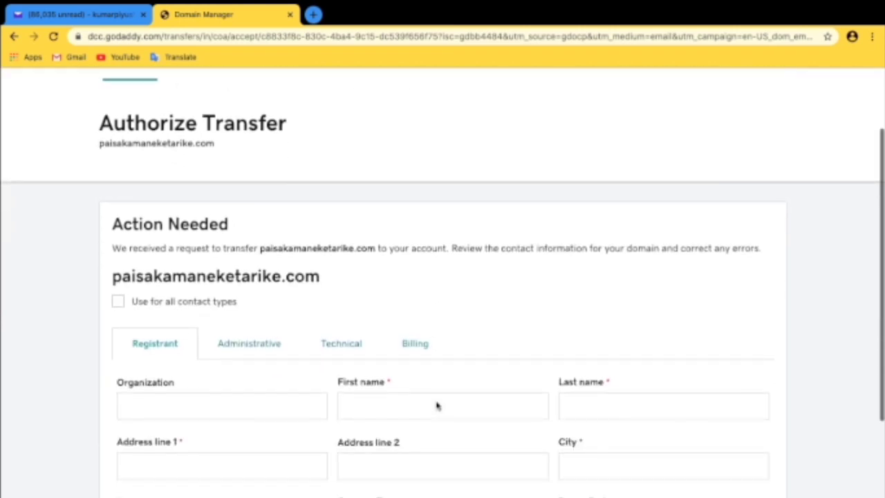
scroll(437, 401, "down", 1)
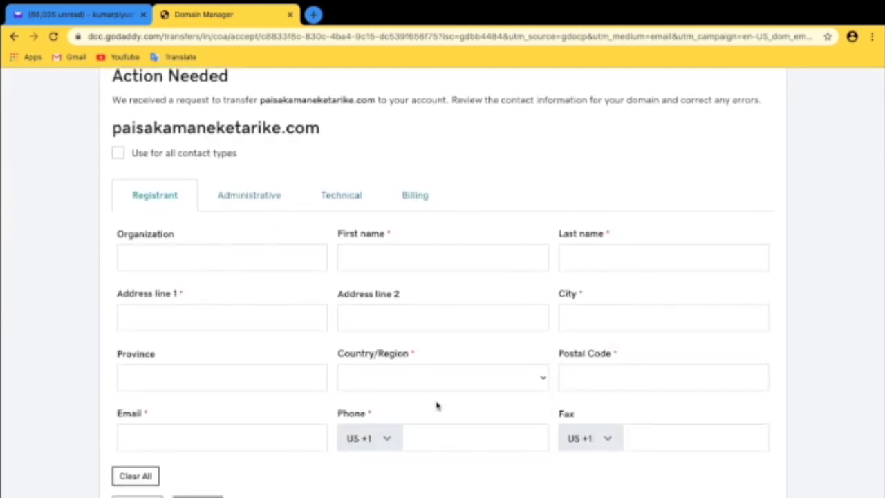
scroll(436, 406, "down", 1)
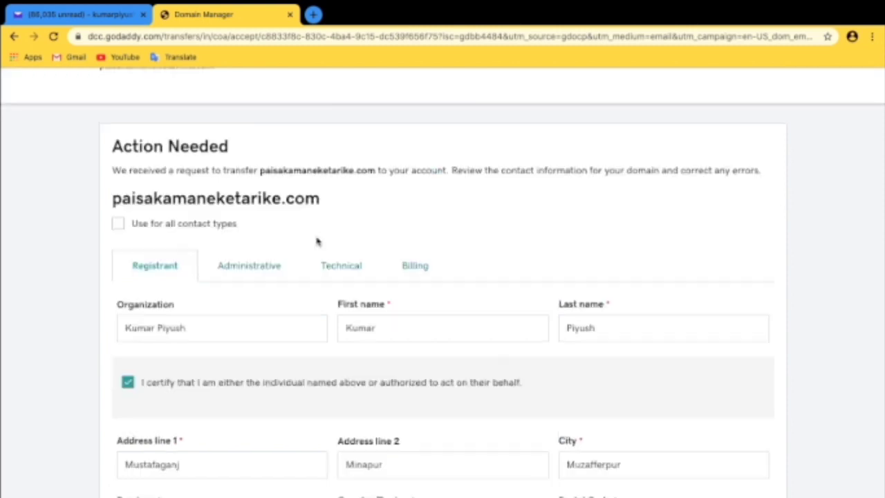
scroll(315, 241, "down", 3)
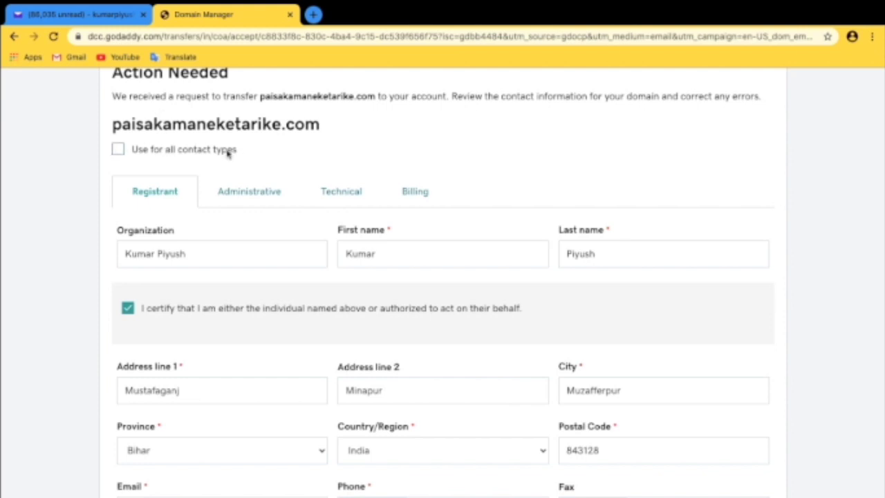
left_click(118, 150)
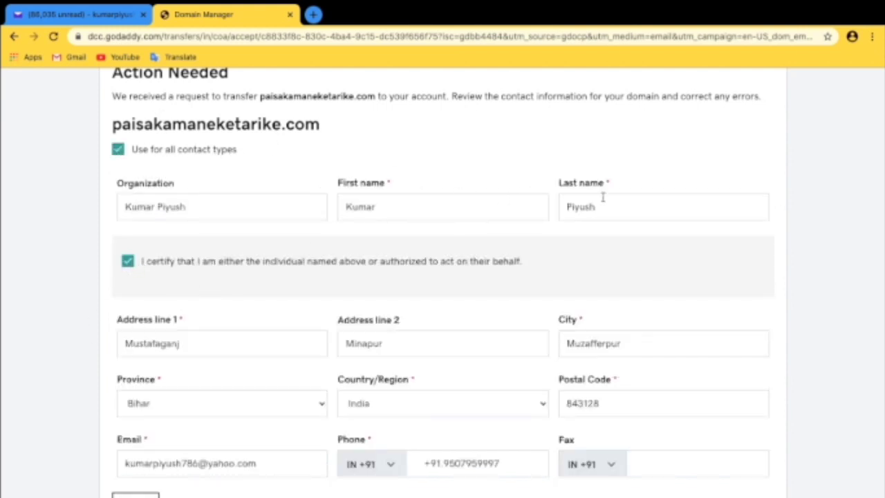
Step: Submit the registrant details, agree to the change of registrant terms, begin the transfer of paisakamaneketarike.com, and view the account's domains
scroll(825, 266, "down", 1)
scroll(825, 266, "down", 2)
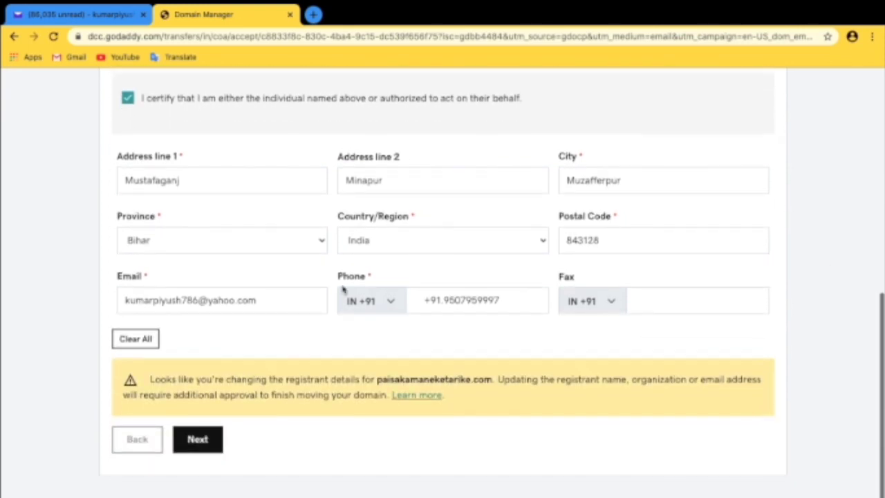
left_click(199, 445)
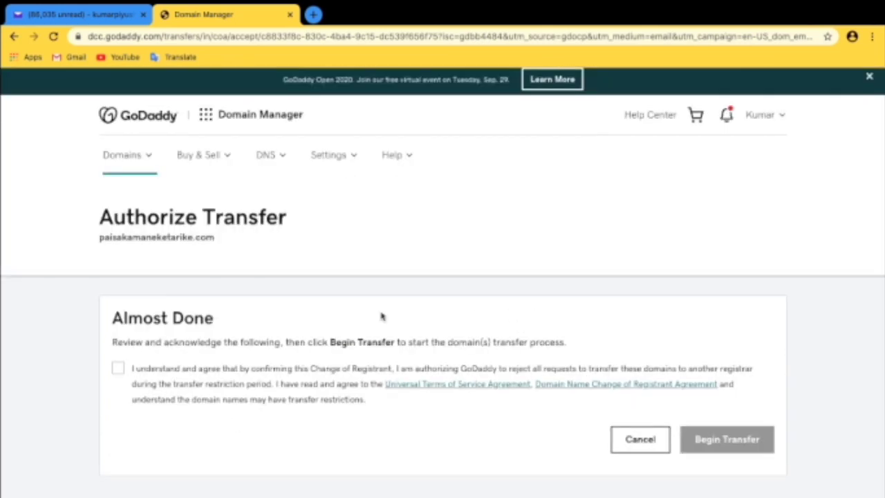
left_click(117, 368)
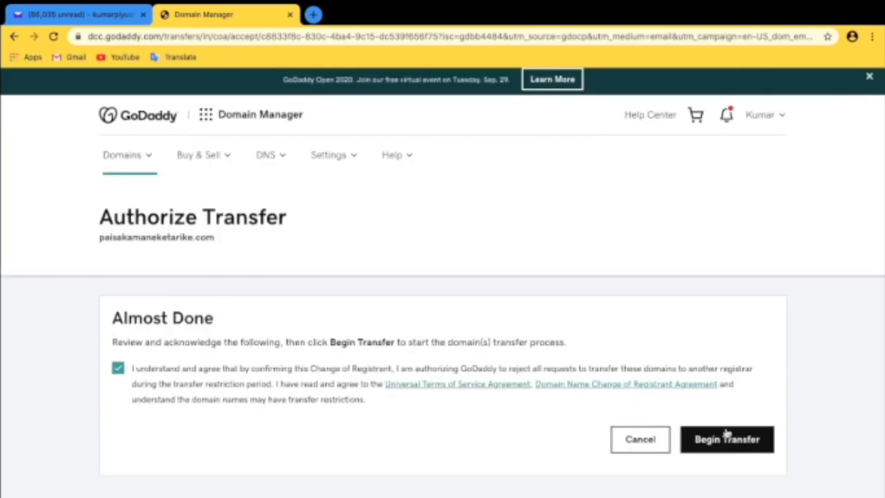
left_click(740, 446)
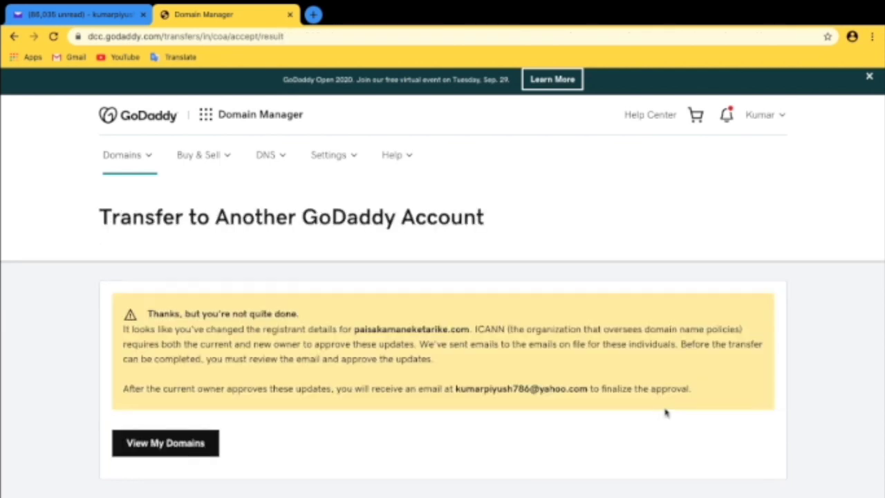
left_click(152, 447)
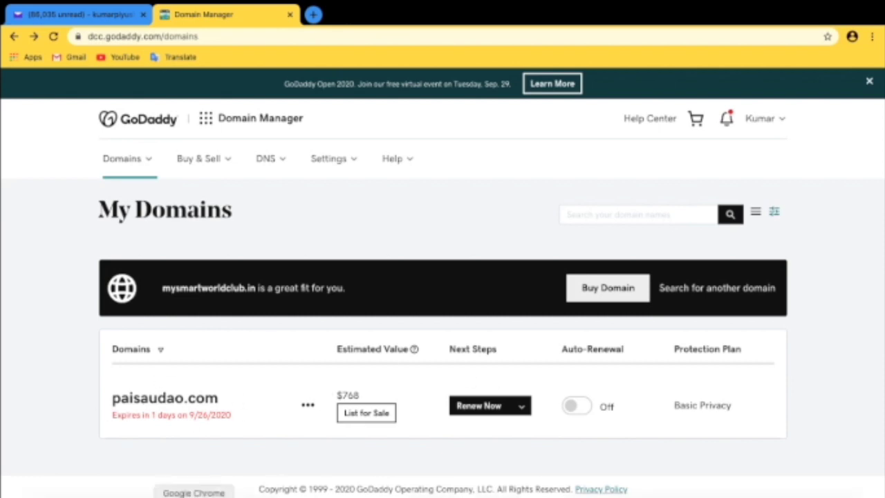
Step: Switch to the current owner's Gmail window and start the approval from GoDaddy's email about reviewing the domain registrant update
right_click(194, 495)
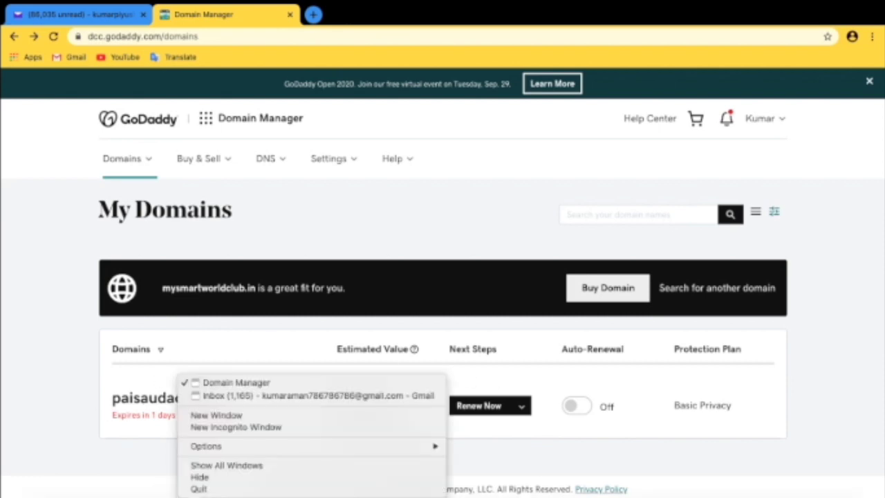
left_click(235, 395)
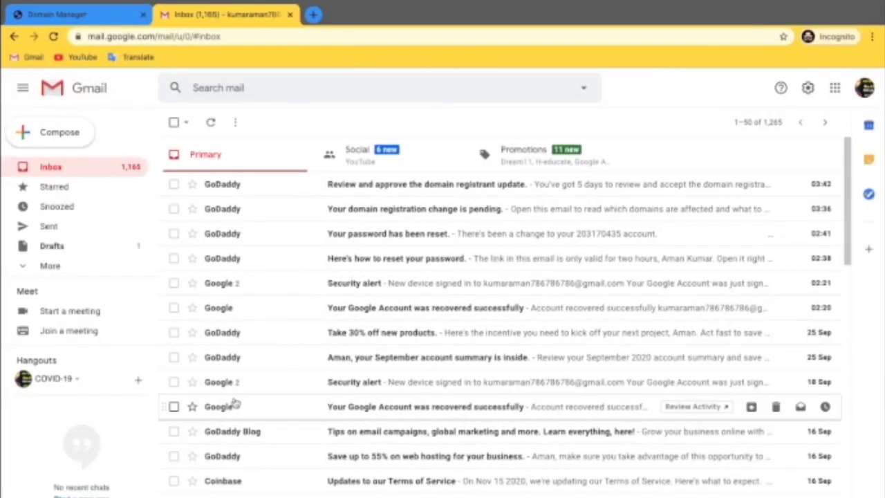
left_click(485, 186)
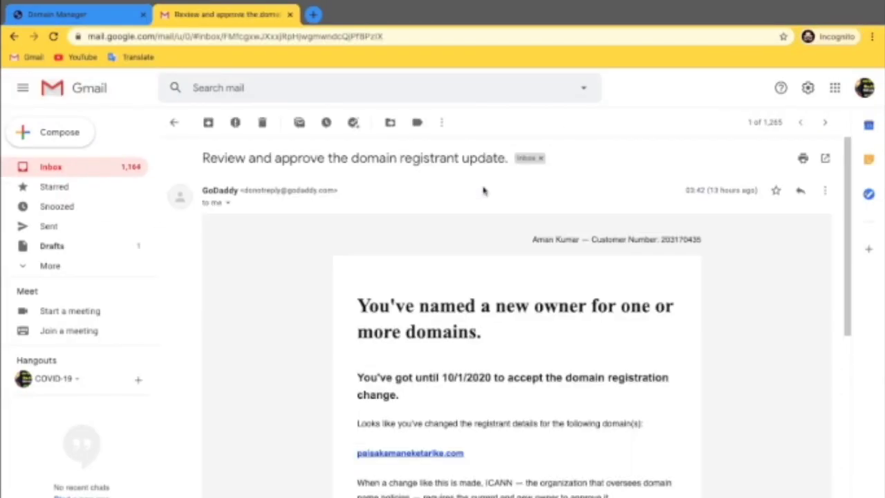
scroll(603, 394, "down", 5)
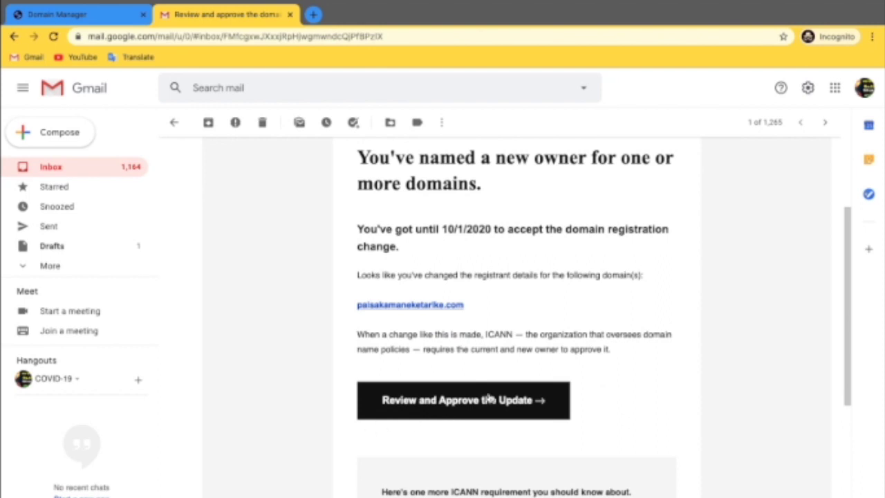
left_click(470, 407)
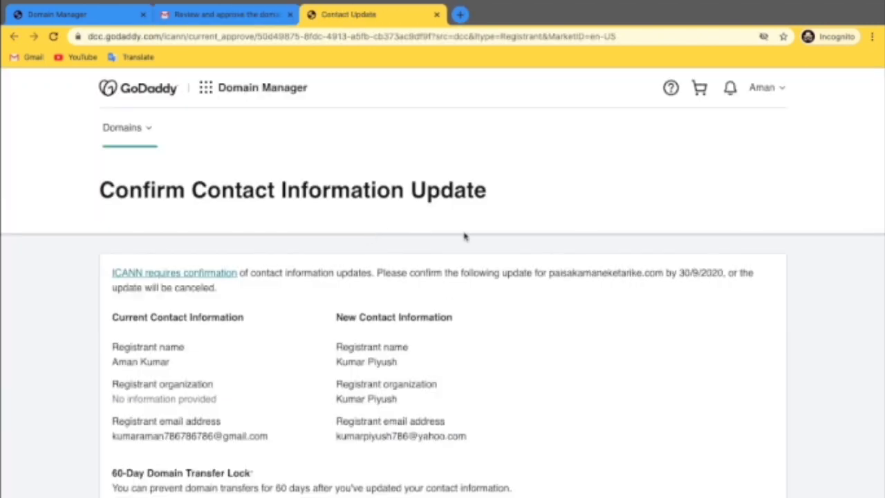
Step: Compare the current and new registrant contact information for paisakamaneketarike.com on the confirmation page
scroll(526, 367, "down", 2)
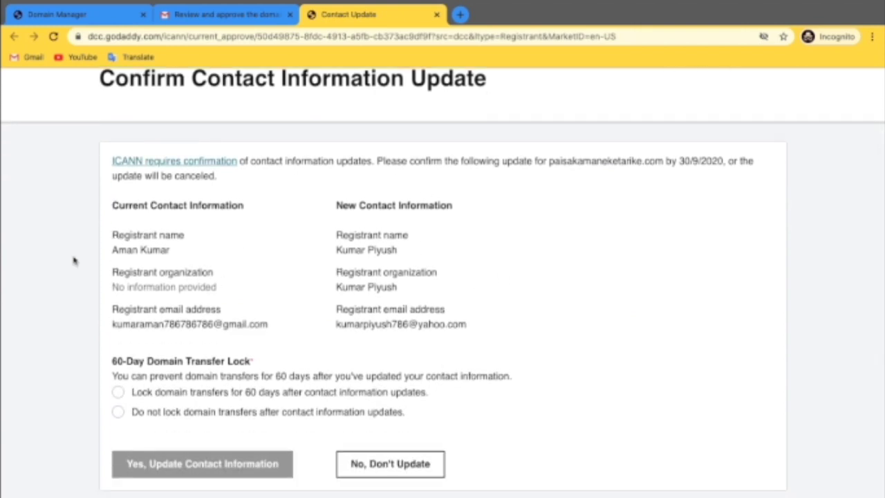
left_click_drag(113, 202, 181, 313)
left_click_drag(338, 209, 419, 302)
left_click(348, 200)
left_click_drag(333, 200, 464, 326)
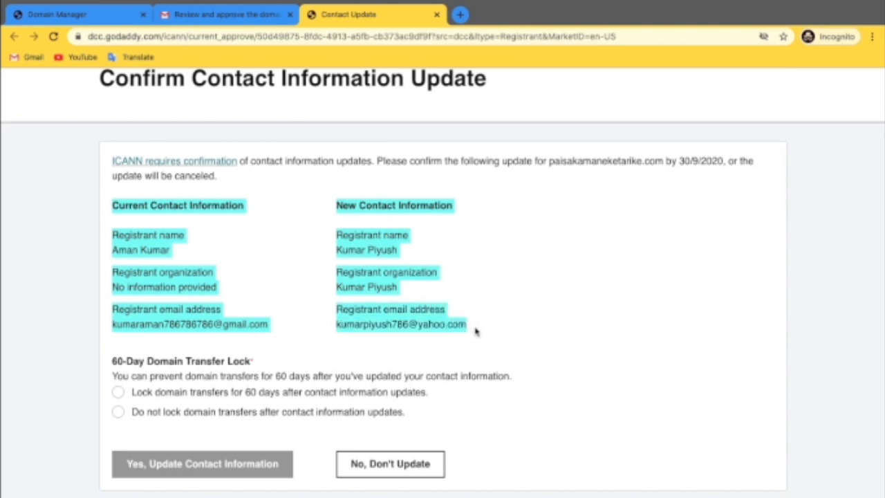
left_click(375, 269)
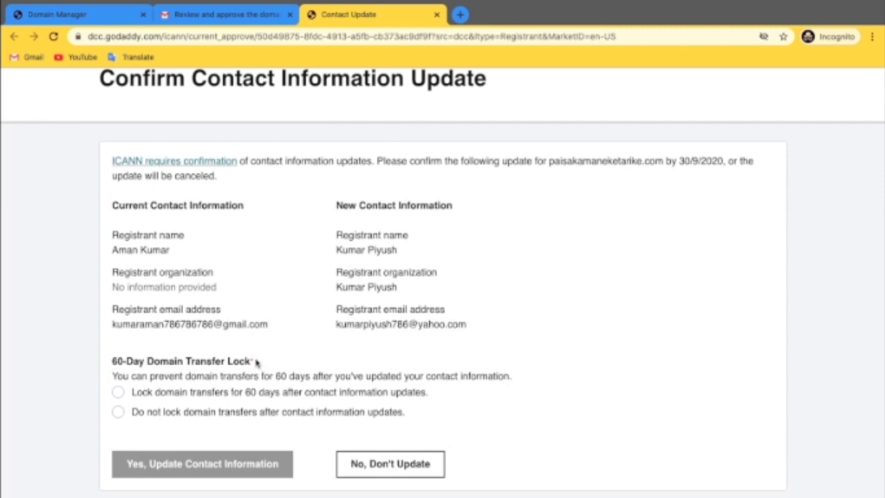
Step: Choose not to lock domain transfers after contact information updates, and approve the contact update as the current owner
left_click_drag(254, 360, 110, 362)
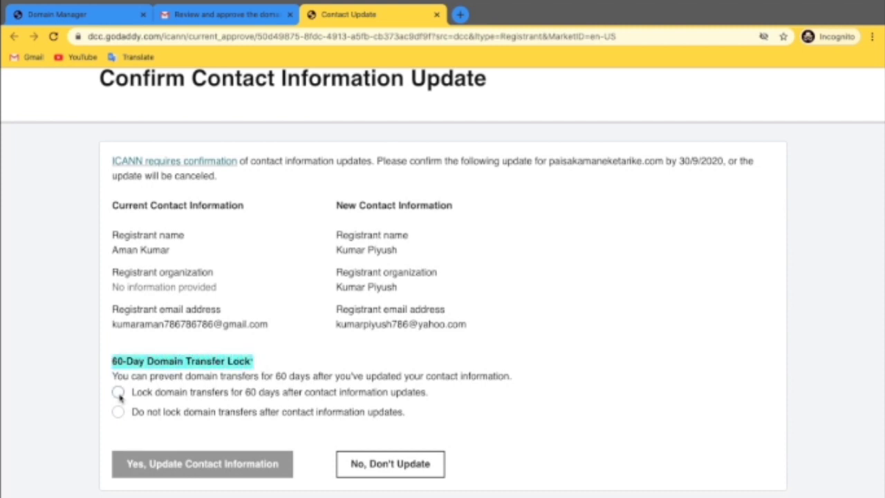
left_click(118, 392)
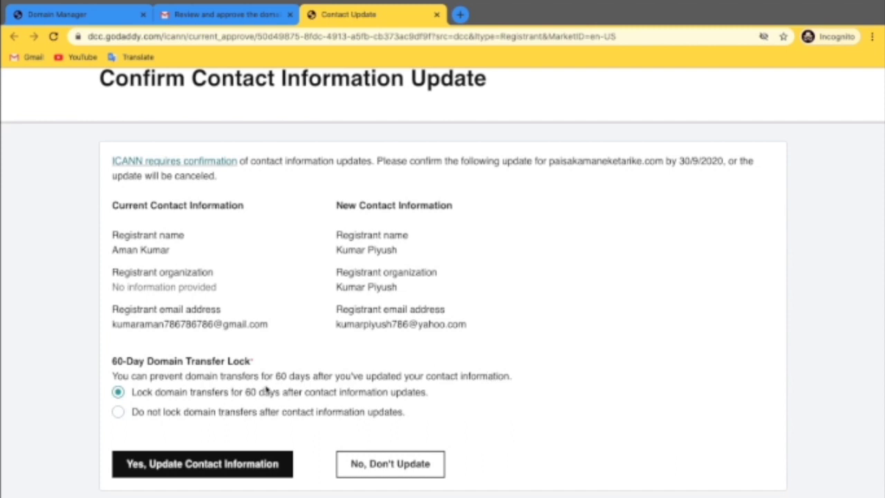
left_click(117, 412)
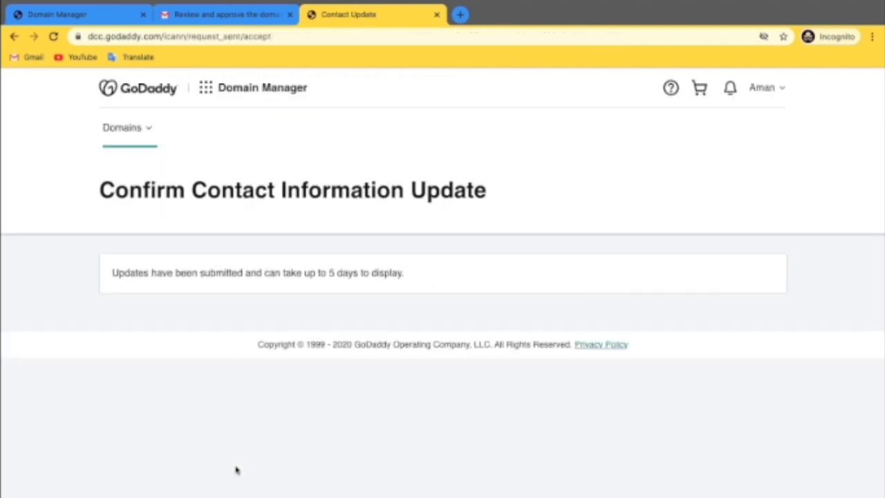
left_click_drag(113, 272, 411, 283)
left_click(425, 270)
Step: Switch to the recipient's Yahoo Mail and start the approval from GoDaddy's email about gaining one or more domains
right_click(193, 496)
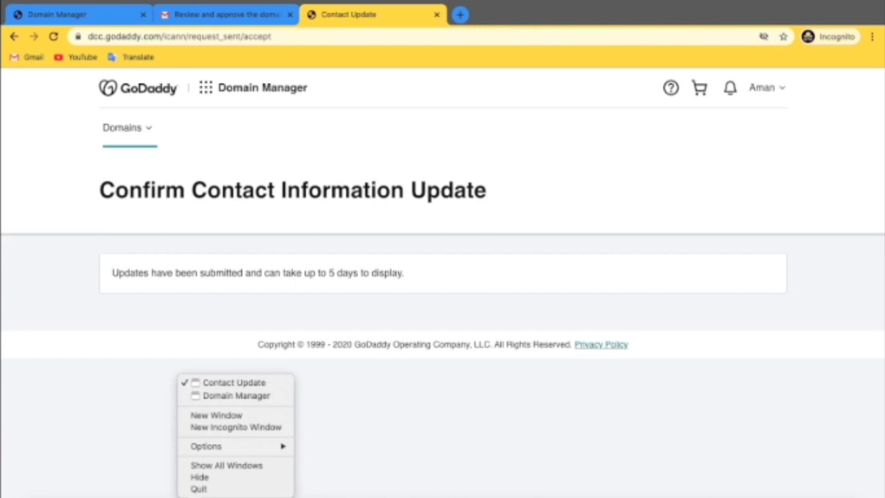
left_click(238, 395)
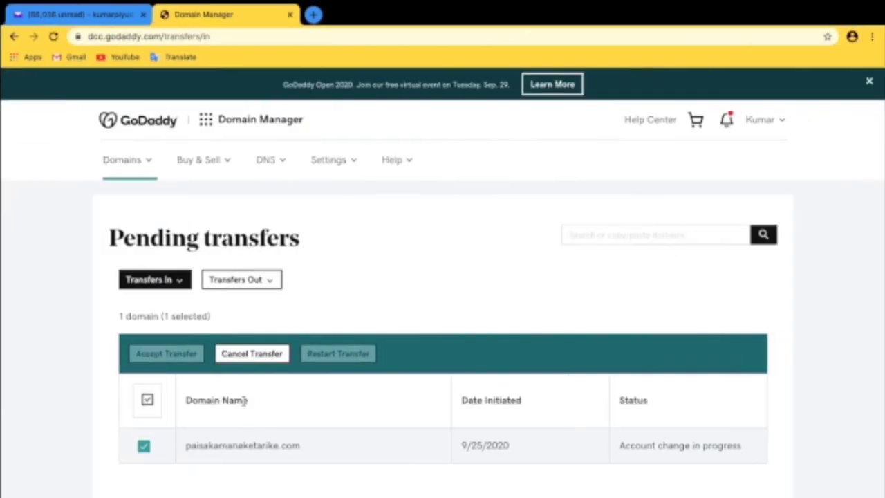
left_click(76, 14)
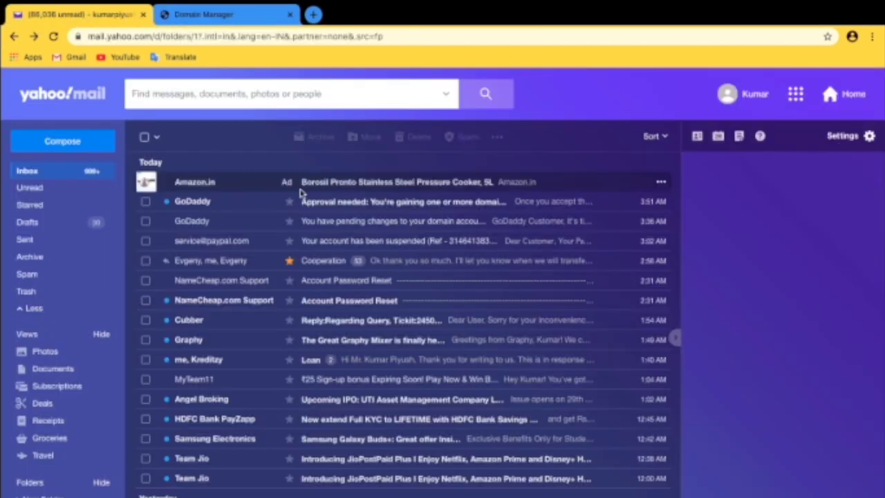
left_click(397, 203)
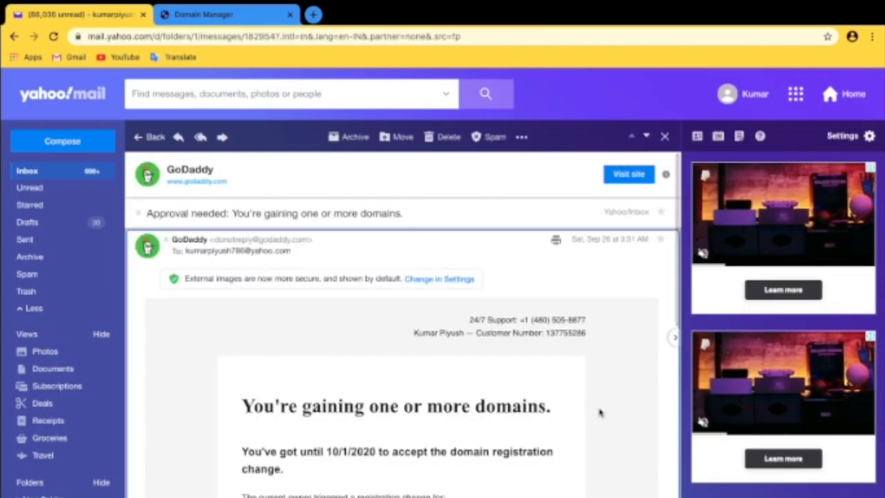
scroll(551, 434, "down", 4)
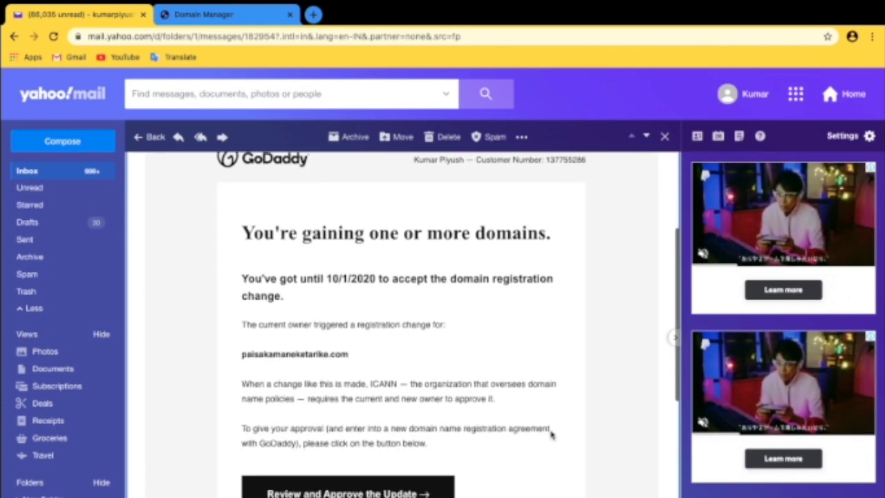
scroll(551, 434, "down", 1)
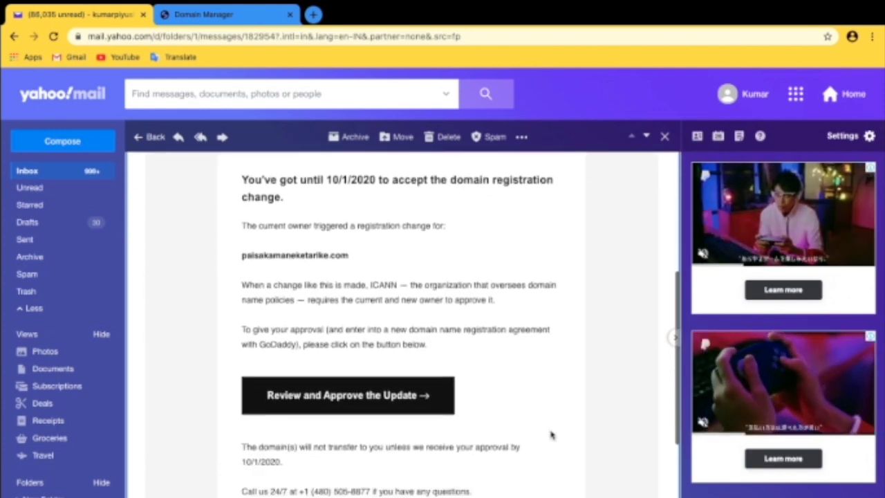
left_click(382, 398)
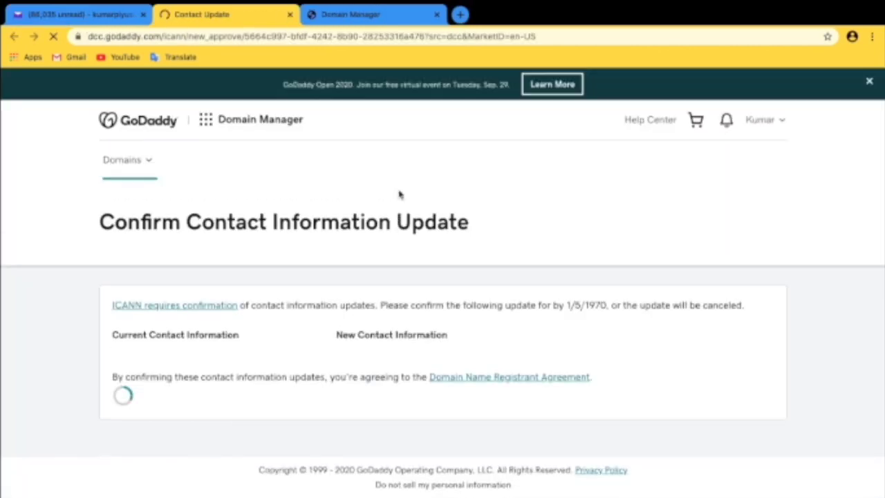
Step: Approve the contact information update for paisakamaneketarike.com as the new owner
scroll(626, 364, "down", 1)
scroll(626, 364, "down", 2)
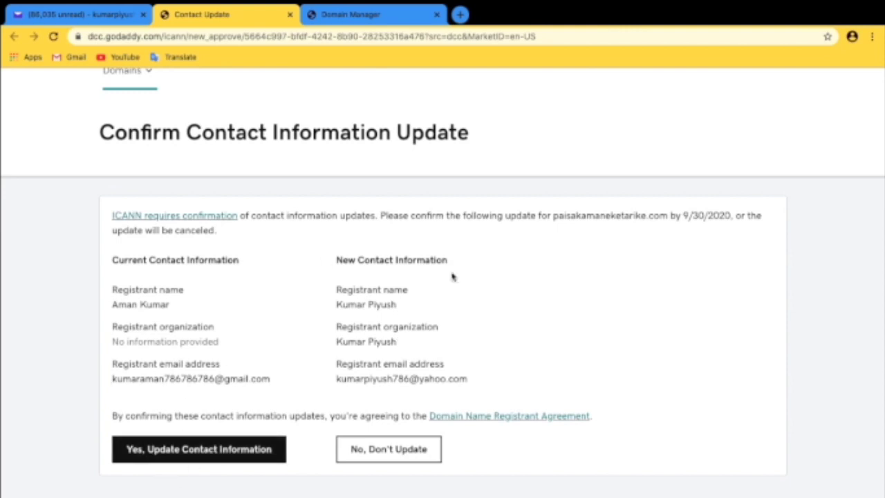
left_click(250, 446)
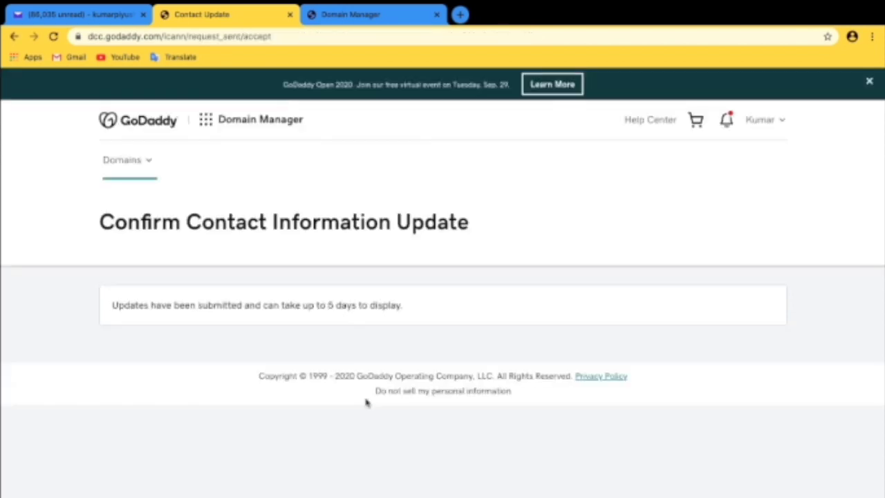
triple_click(283, 301)
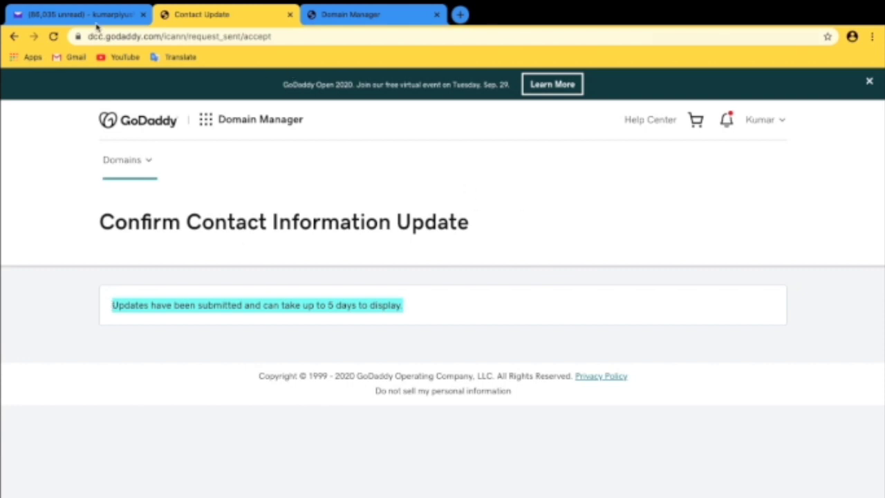
Step: Return to the recipient's pending transfers page, reload it, and open the account's My Products page
left_click(335, 14)
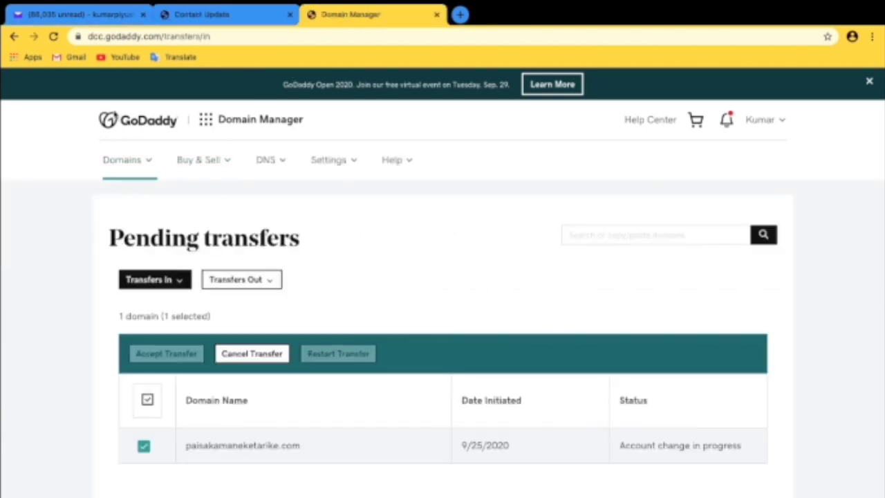
key("F5")
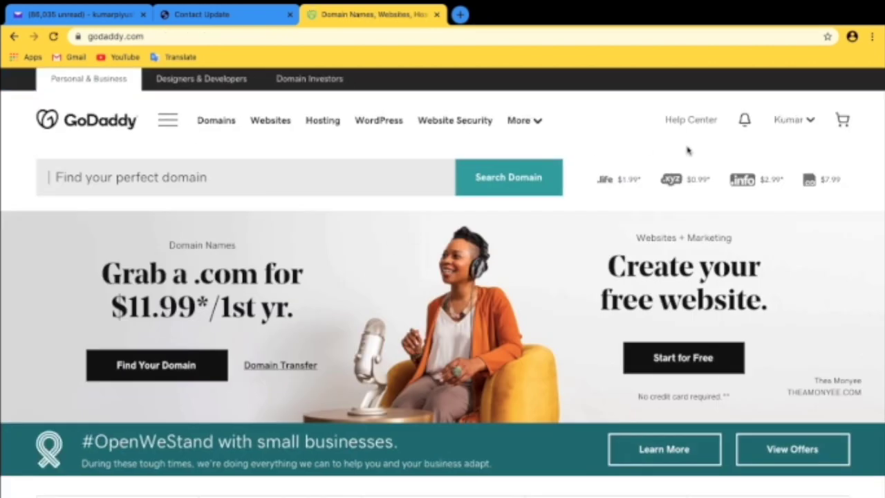
left_click(219, 123)
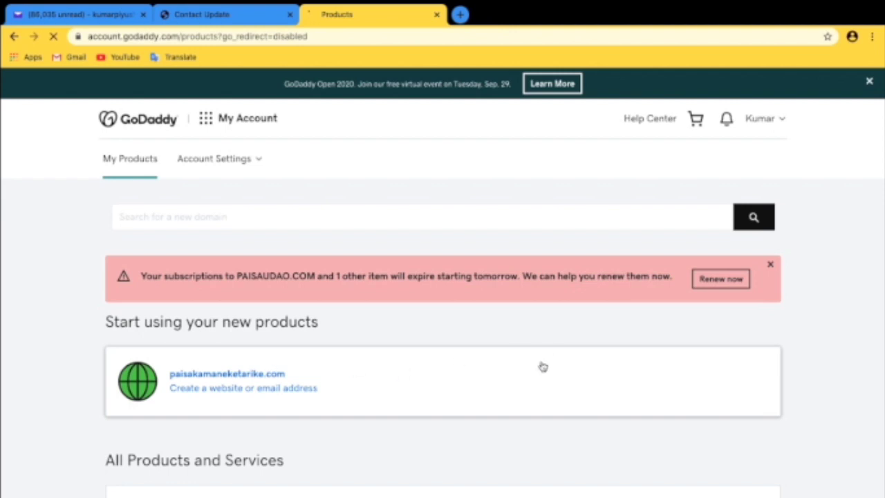
Step: Examine the Domains list under All Products and Services for paisakamaneketarike.com and its privacy protection
scroll(358, 456, "down", 2)
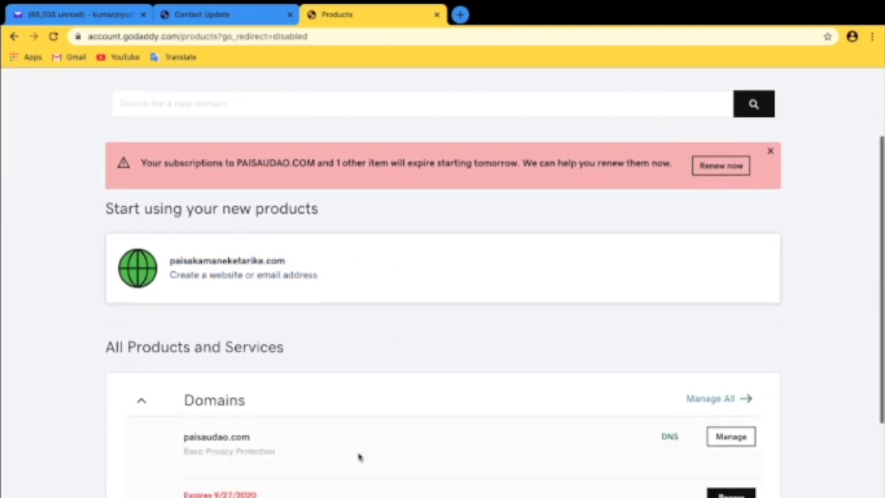
scroll(358, 457, "down", 1)
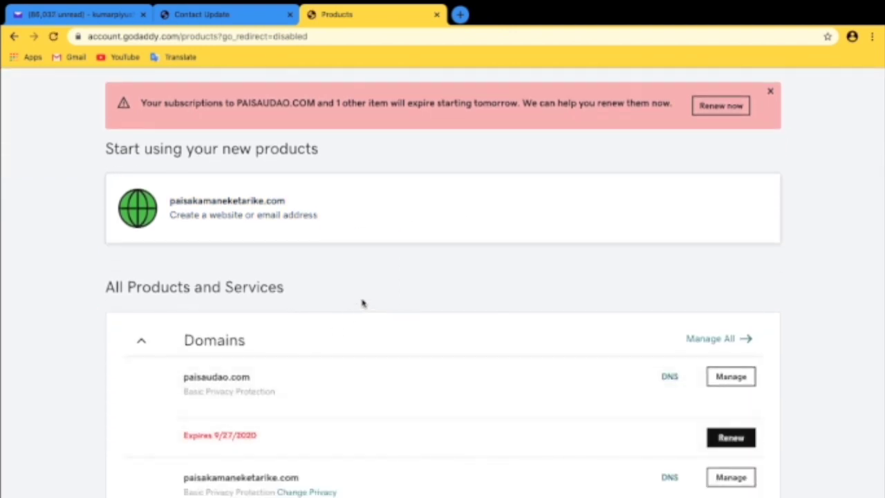
scroll(361, 303, "down", 1)
left_click_drag(163, 302, 258, 305)
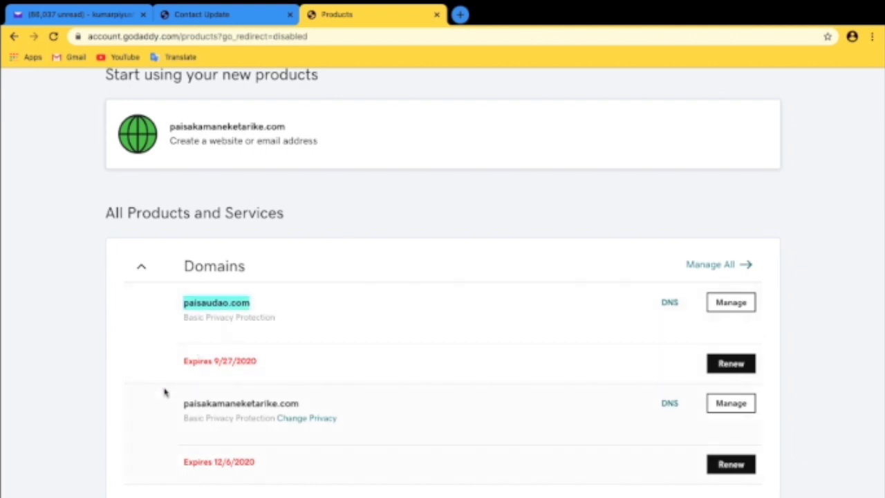
left_click_drag(163, 392, 330, 403)
left_click(412, 428)
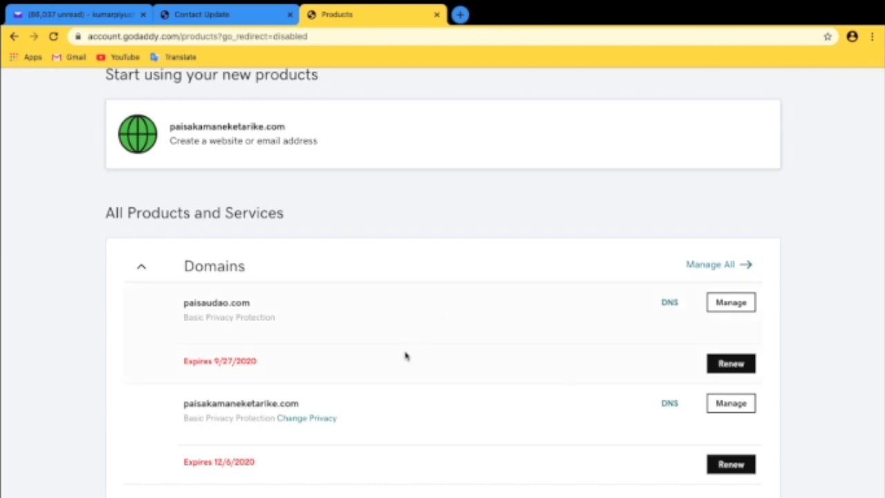
left_click_drag(357, 411, 151, 409)
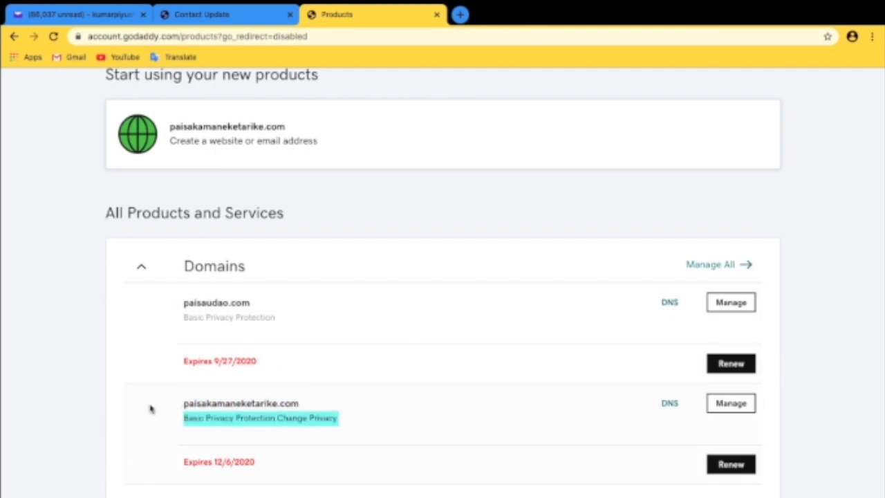
left_click(390, 433)
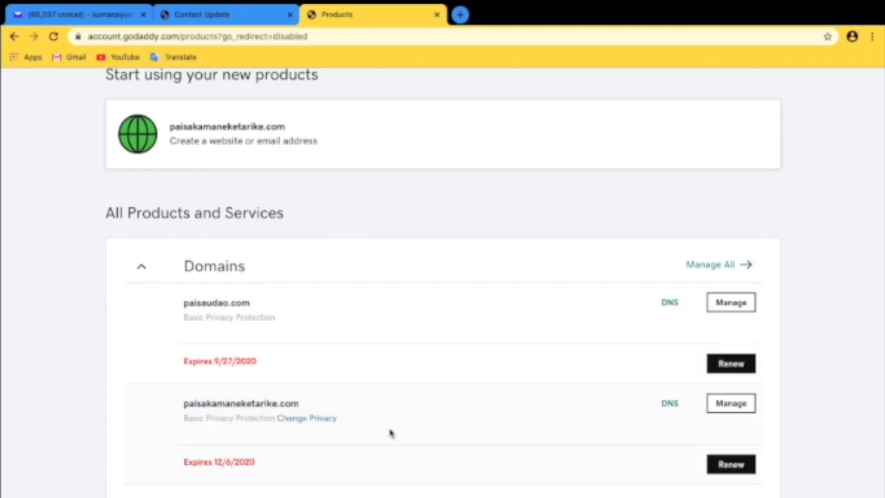